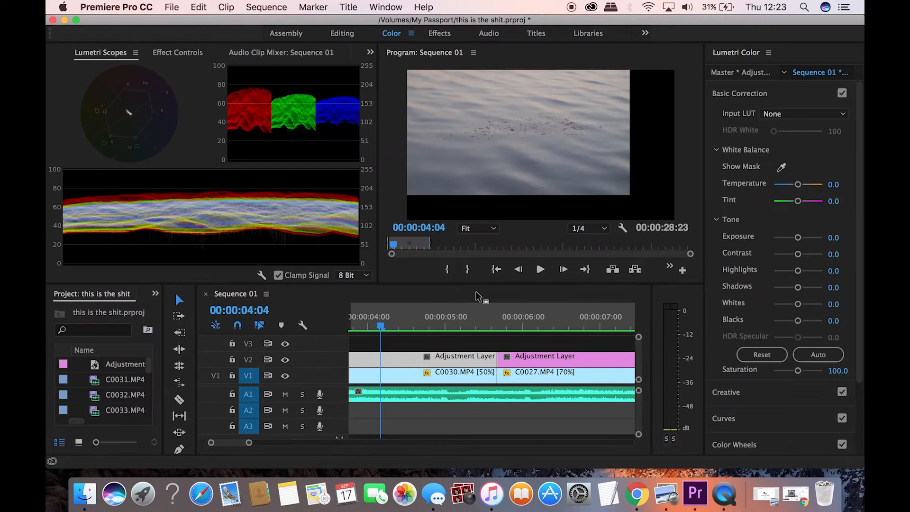
- Set the program monitor's playback resolution to 1/8
scroll(408, 375, "down", 4)
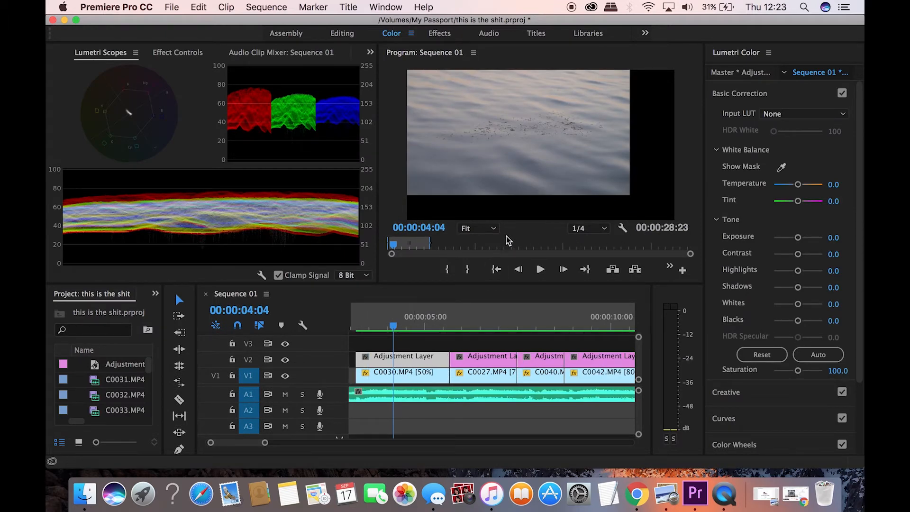
left_click(584, 228)
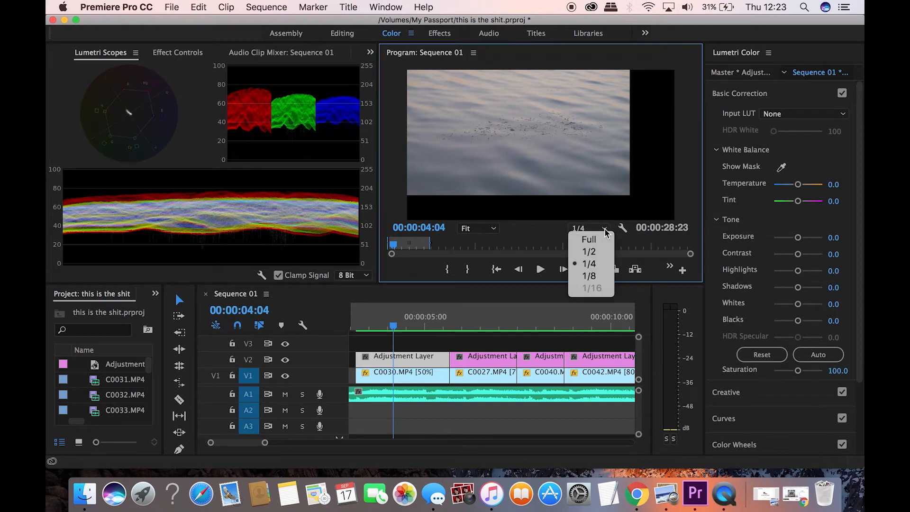
left_click(599, 277)
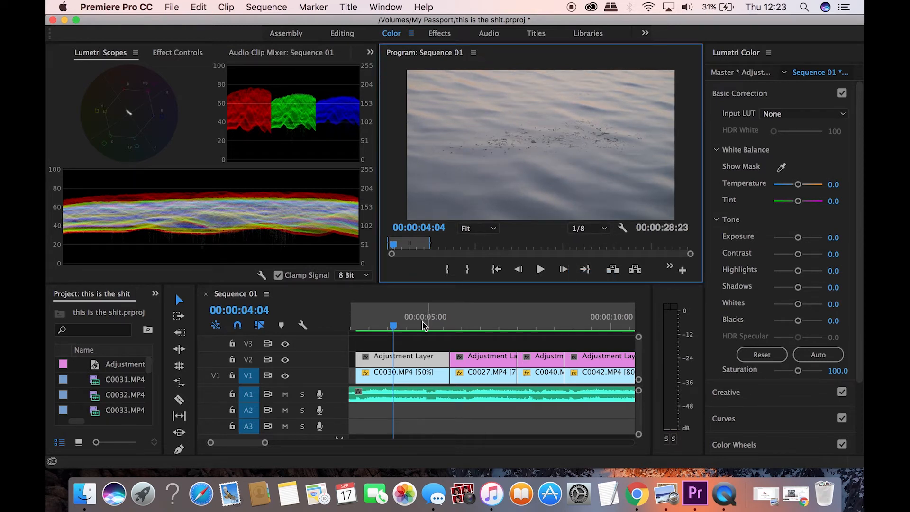
- Add highlight, midtone and shadow points to the master RGB curve of the adjustment layer above C0030.MP4
scroll(403, 352, "down", 3)
left_click(780, 145)
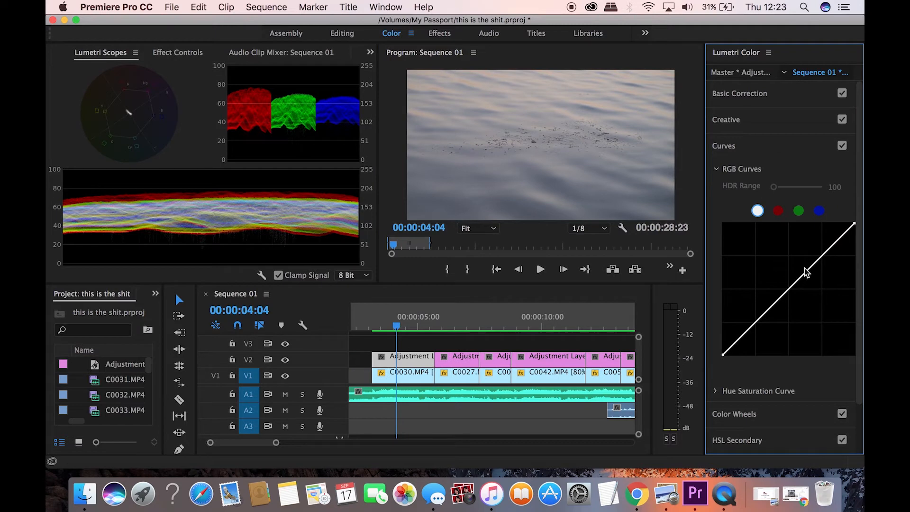
left_click(822, 257)
left_click(789, 290)
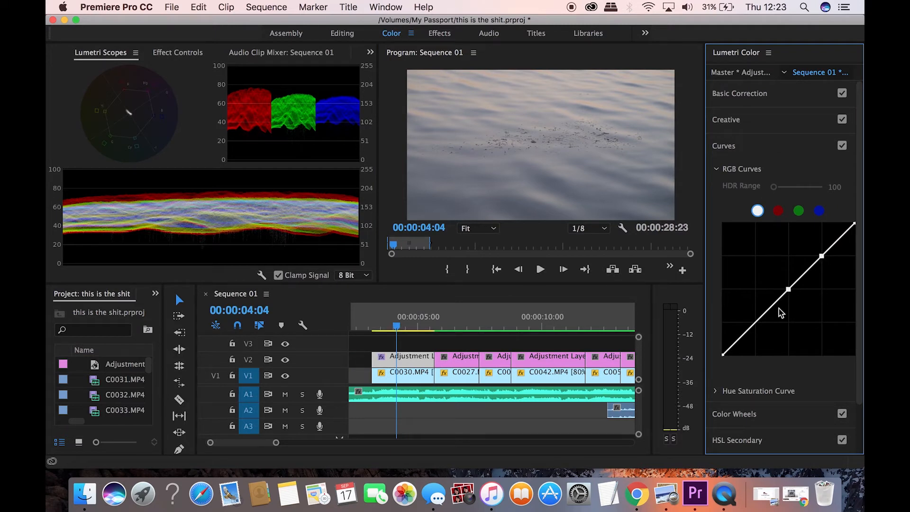
left_click(756, 323)
- Shape the RGB curve into a gentle S by lowering the shadow point and raising the highlight point, and compare with Curves off and on
left_click_drag(751, 327, 759, 326)
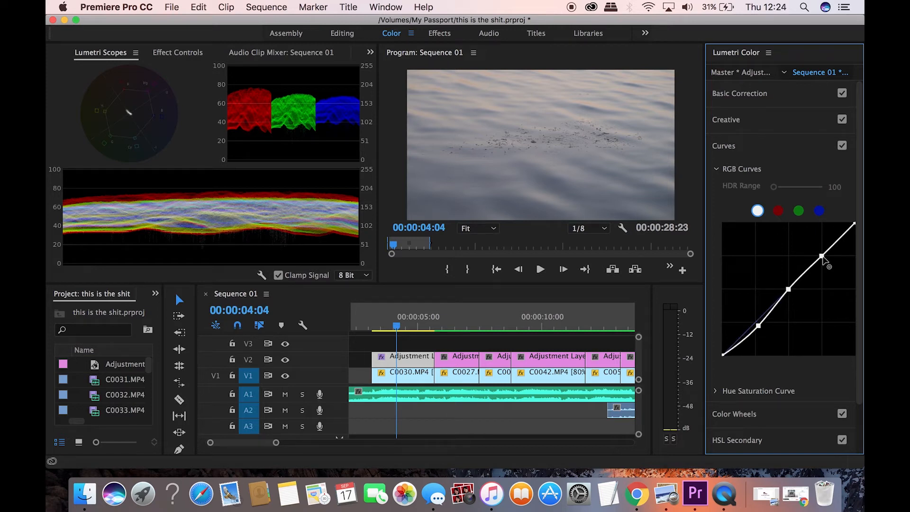
left_click_drag(822, 256, 819, 253)
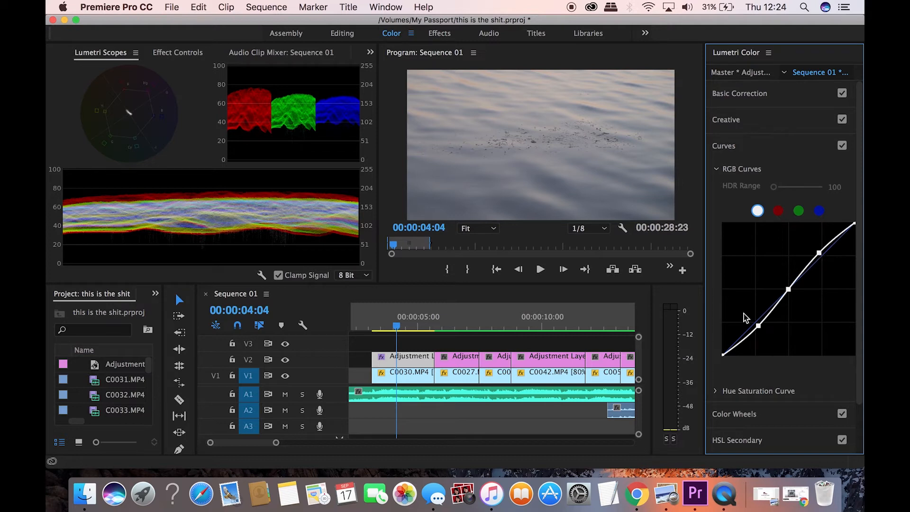
left_click_drag(757, 327, 759, 329)
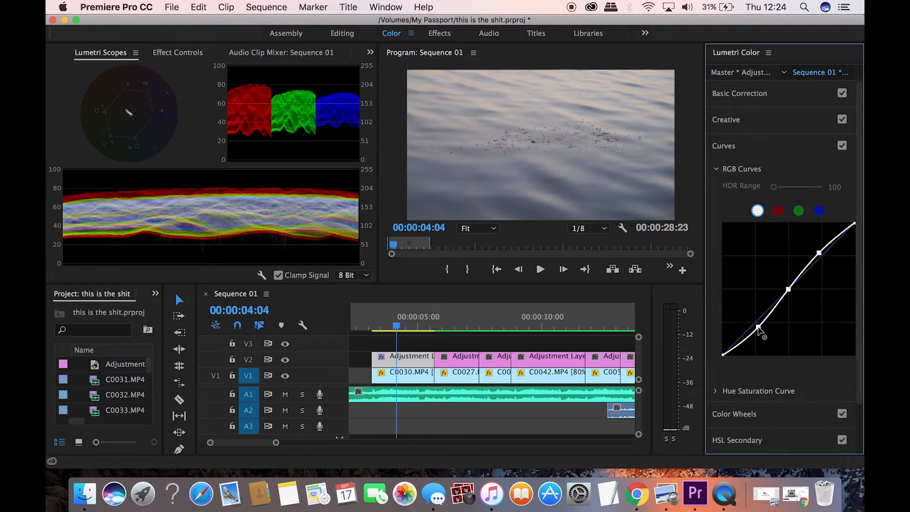
left_click(843, 146)
left_click(843, 146)
- Set the Basic Correction contrast of the adjustment layer above C0030.MP4 to 30
left_click(804, 150)
left_click(790, 99)
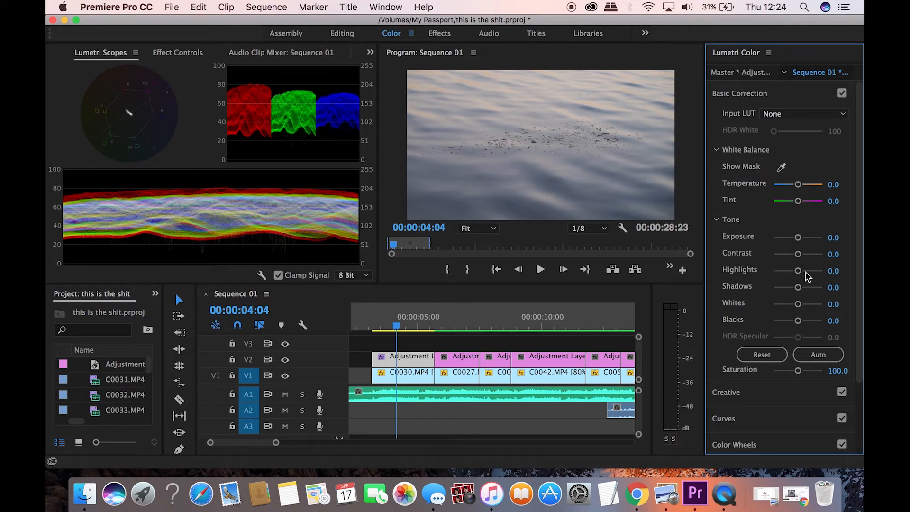
left_click_drag(800, 257, 805, 258)
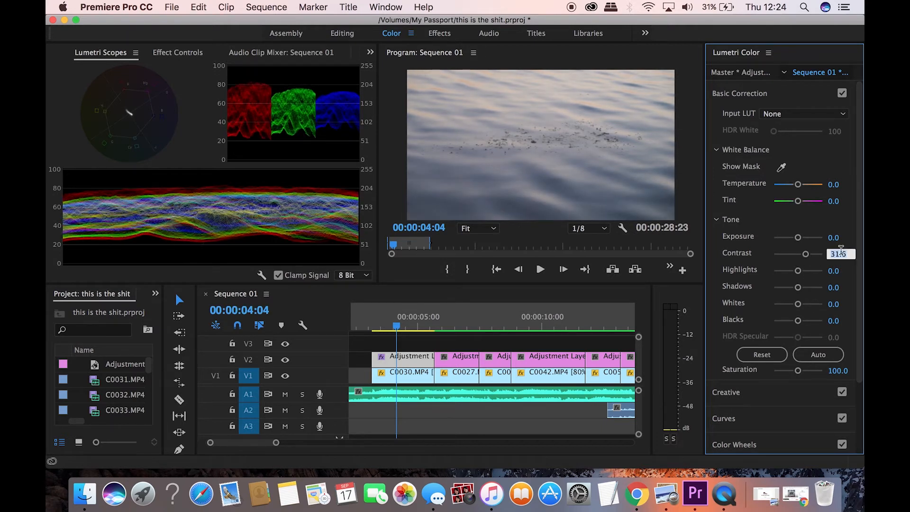
left_click(385, 7)
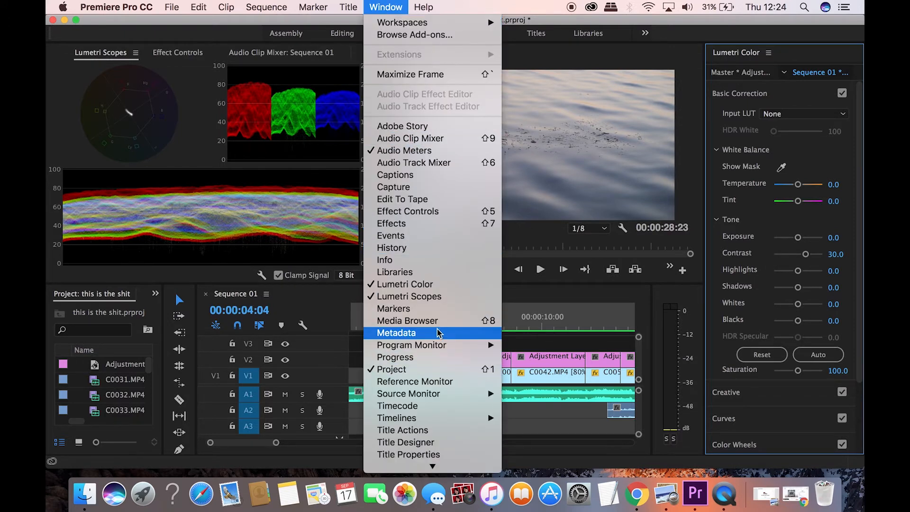
left_click(290, 181)
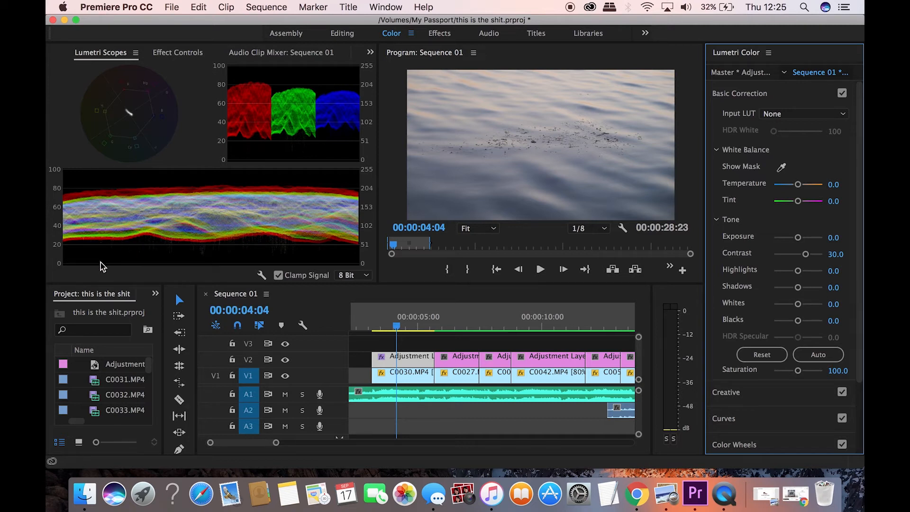
- Set the Basic Correction highlights to -10 and raise the whites to about 13.2
left_click_drag(797, 270, 785, 275)
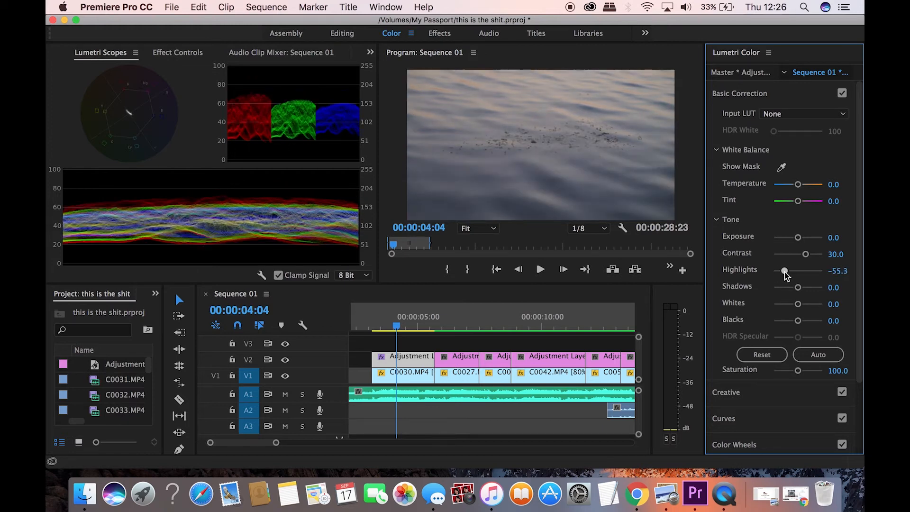
double_click(786, 273)
left_click(841, 270)
type("-10")
key("Return")
mouse_move(797, 303)
left_mouse_down()
mouse_move(819, 304)
mouse_move(784, 305)
mouse_move(803, 307)
left_mouse_up()
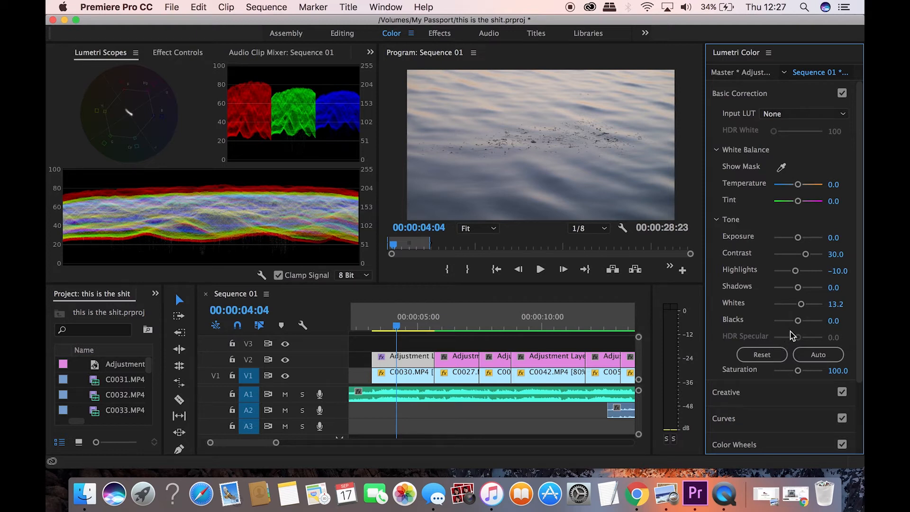
- Set the Basic Correction blacks to -20 and save the project
left_click(833, 321)
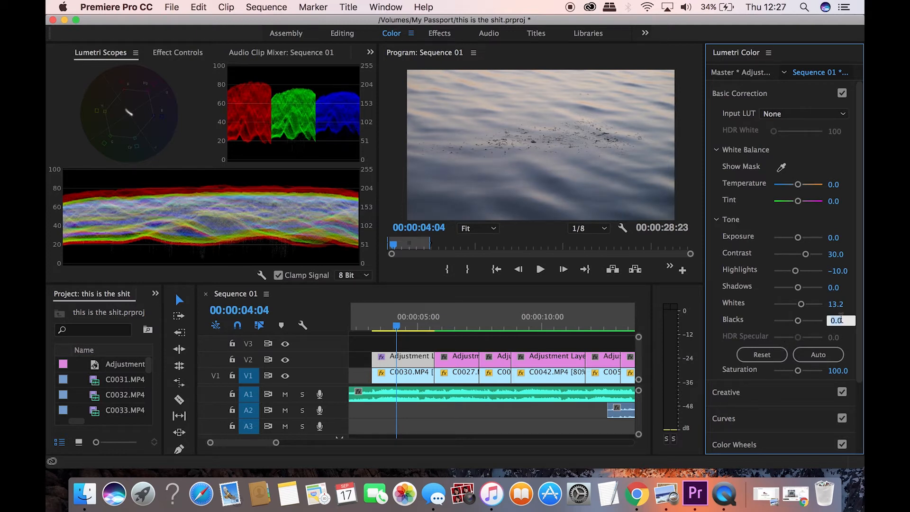
type("-10")
key("Return")
left_click(835, 321)
type("-20")
key("Return")
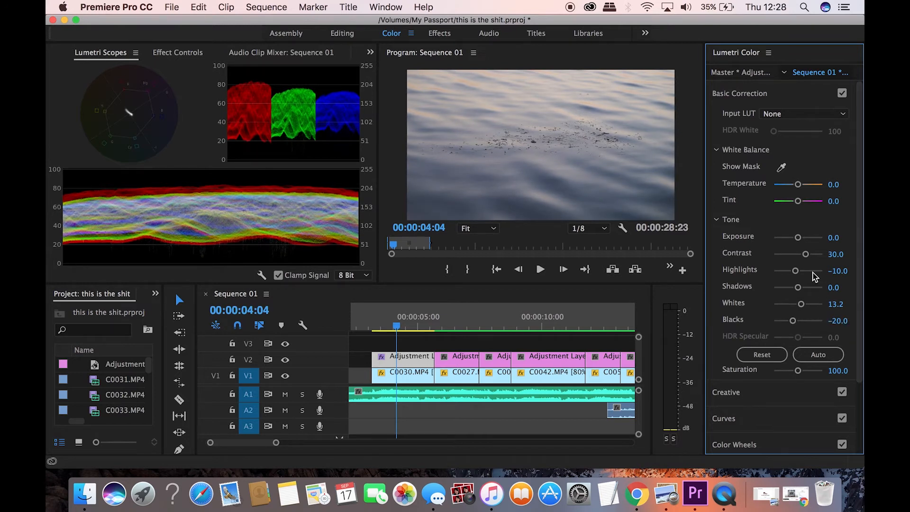
key("super+s")
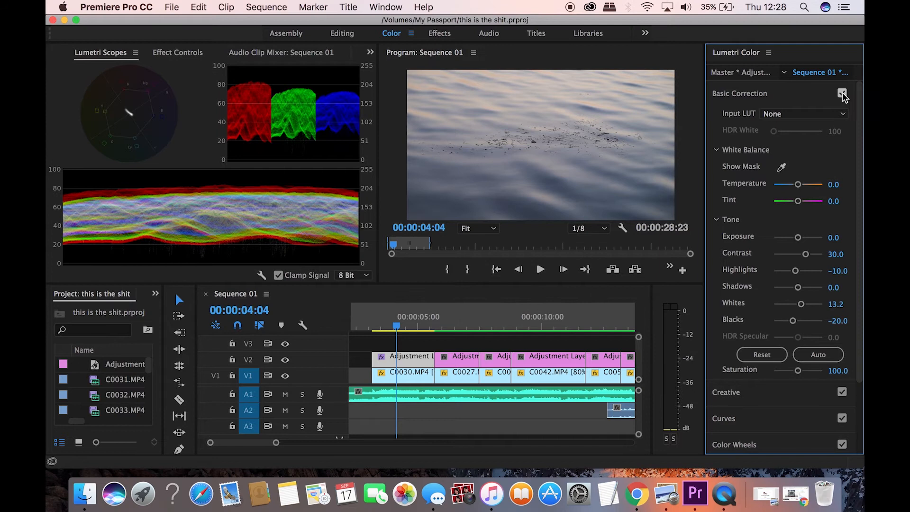
- Turn Basic Correction off and on to compare the water shot before and after the correction
left_click(843, 93)
left_click(843, 93)
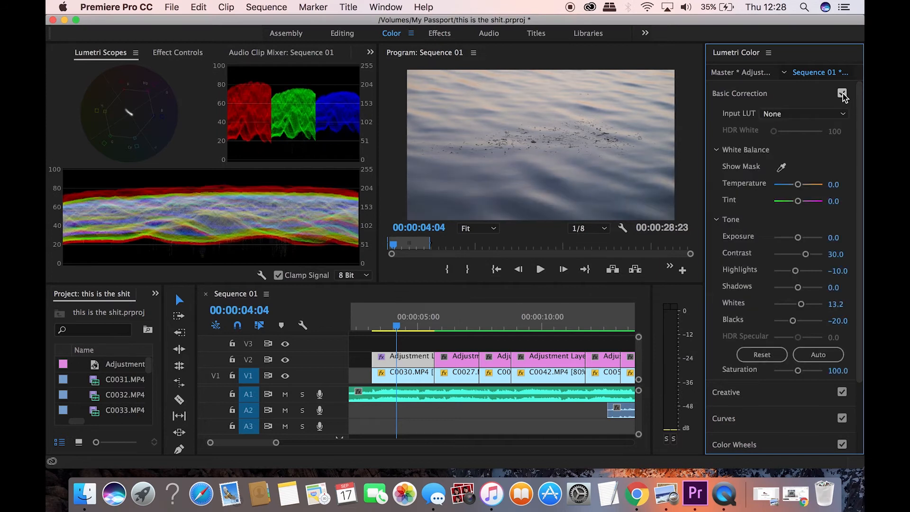
left_click(842, 93)
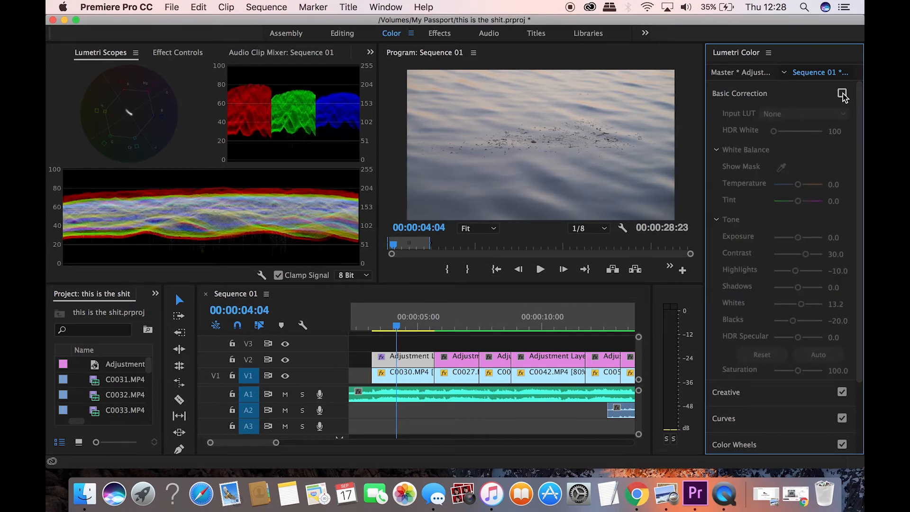
left_click(842, 93)
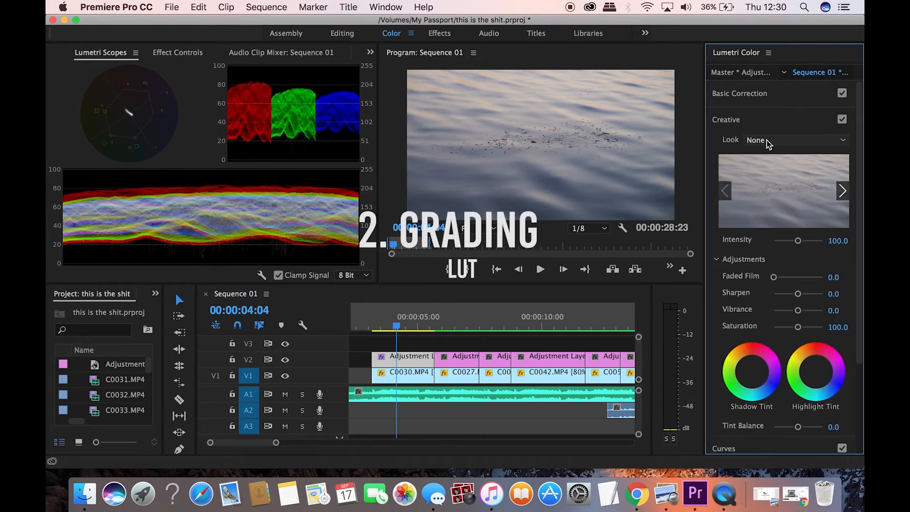
- Browse for a custom creative Look and open the TC - URBAN LUTS folder on the Desktop
left_click(769, 141)
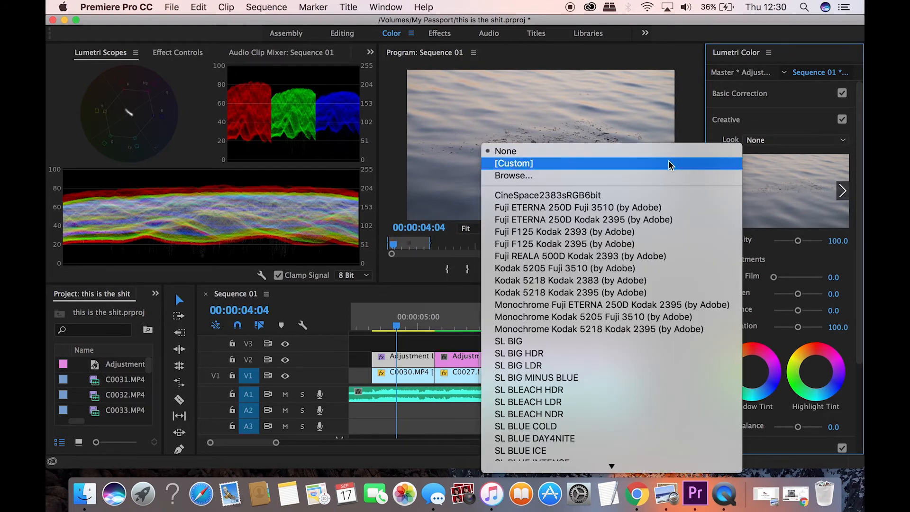
left_click(781, 135)
left_click(771, 141)
left_click(641, 176)
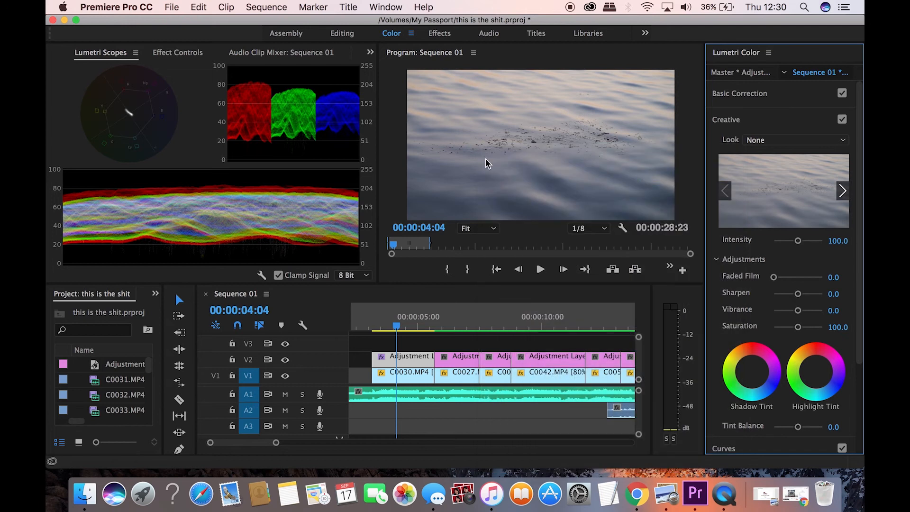
scroll(322, 192, "down", 5)
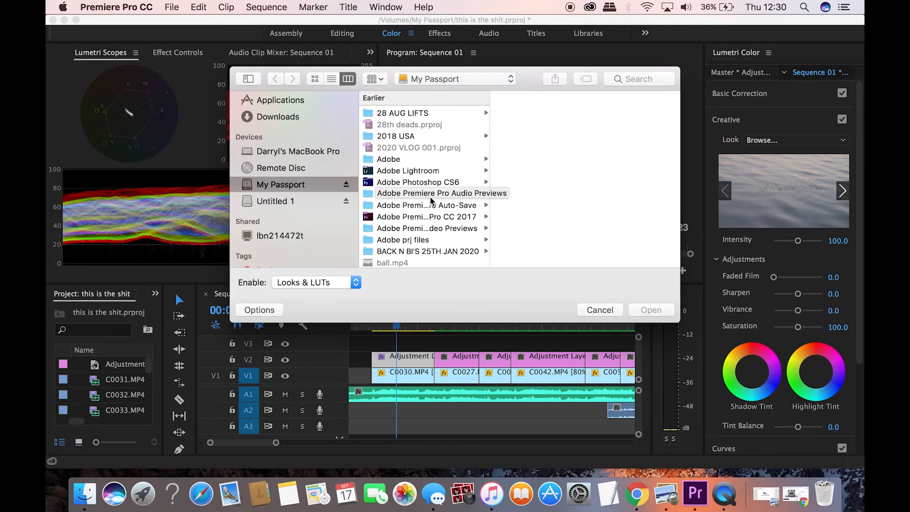
scroll(432, 201, "down", 10)
left_click(434, 179)
scroll(433, 178, "up", 10)
scroll(433, 178, "up", 5)
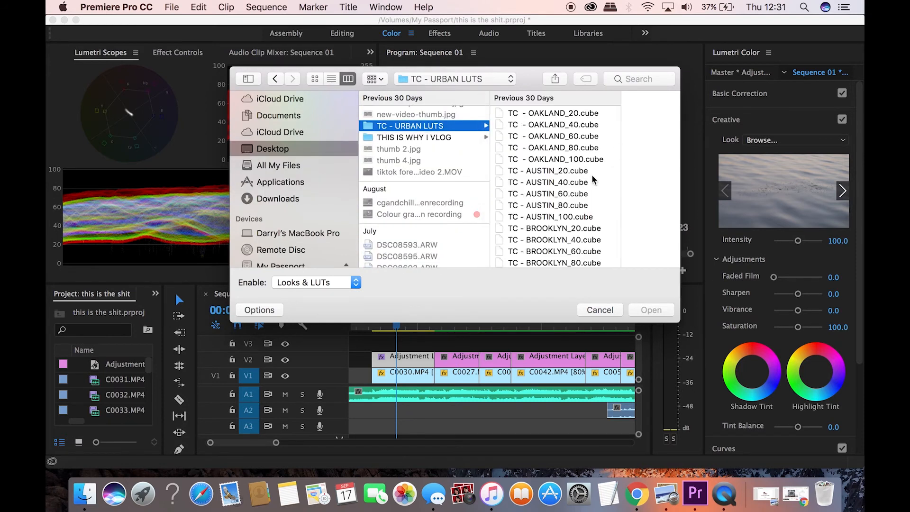
- Apply the TC - BROOKLYN_40.cube LUT as the creative Look and reduce its intensity
scroll(574, 164, "down", 5)
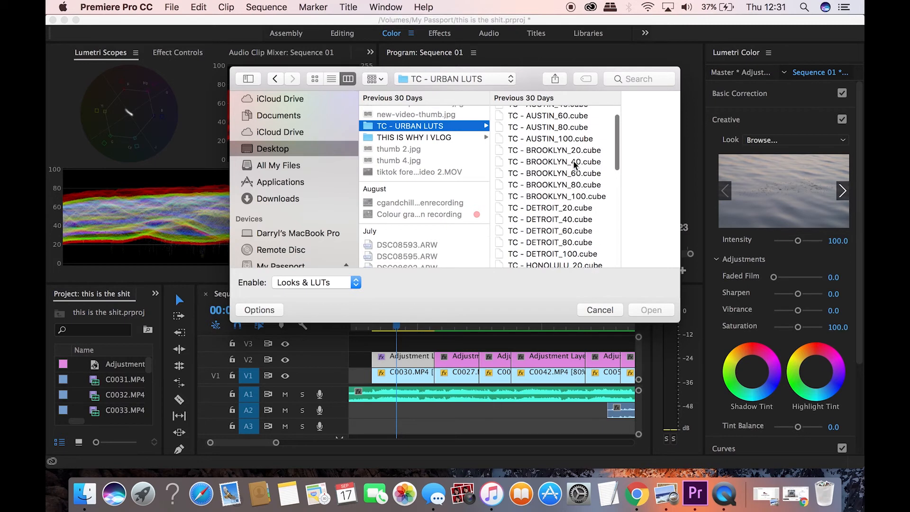
left_click(568, 173)
left_click(650, 309)
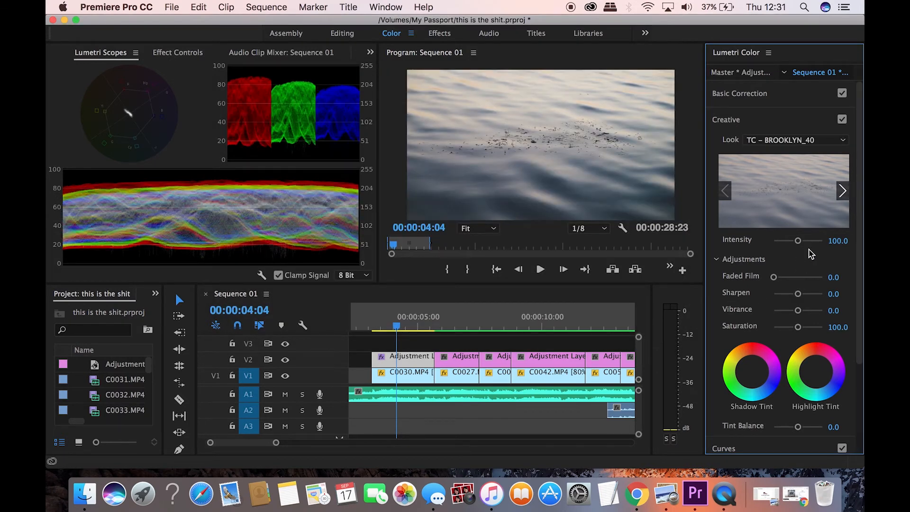
mouse_move(798, 241)
left_mouse_down()
mouse_move(774, 245)
mouse_move(791, 252)
left_mouse_up()
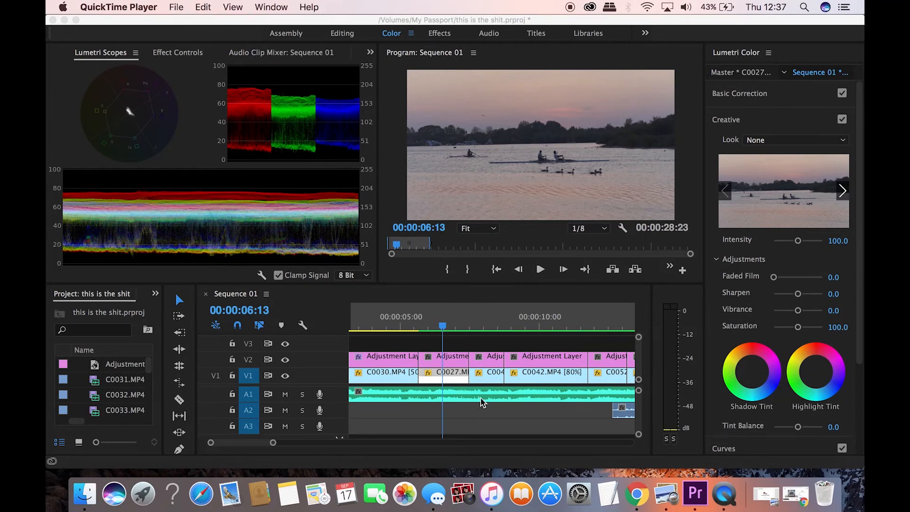
- On the adjustment layer above C0027.MP4, add three RGB curve points and form a gentle S with lower shadows and higher highlights
left_click(451, 361)
left_click(794, 150)
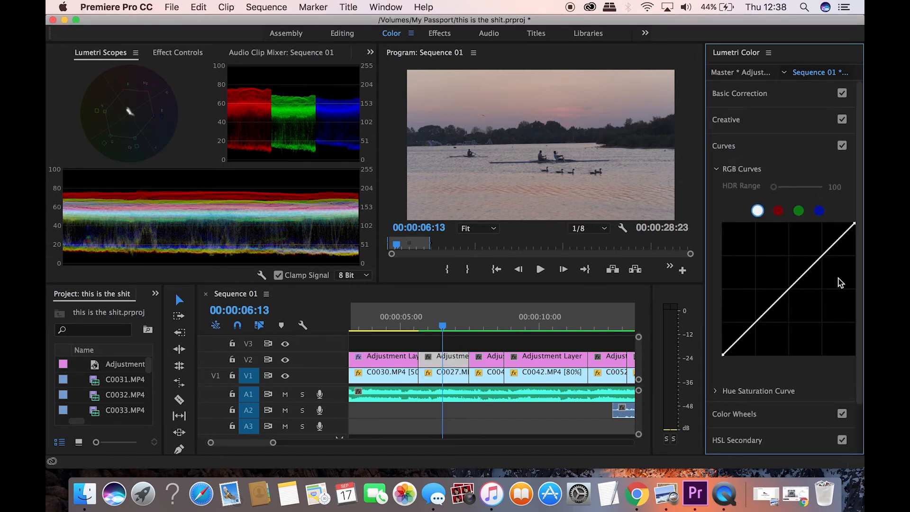
left_click(823, 255)
left_click(789, 288)
left_click(755, 322)
left_click_drag(757, 324, 758, 325)
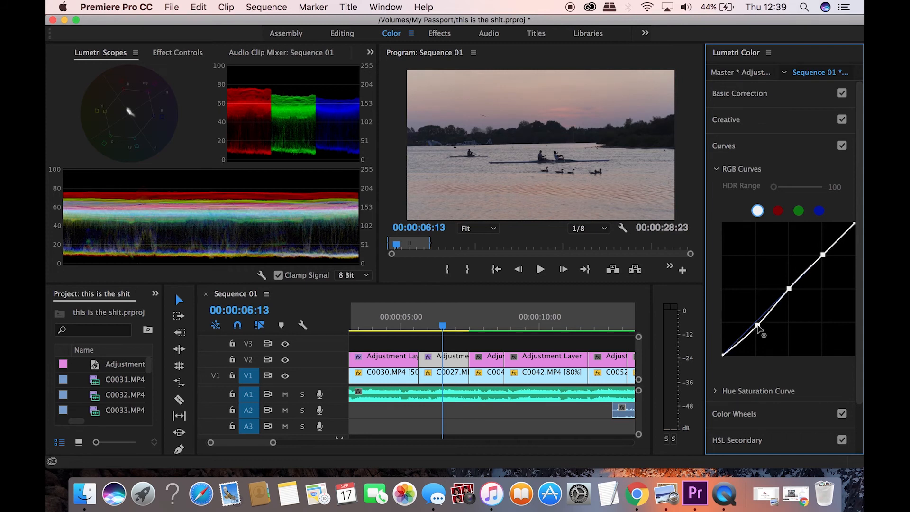
left_click_drag(823, 255, 822, 252)
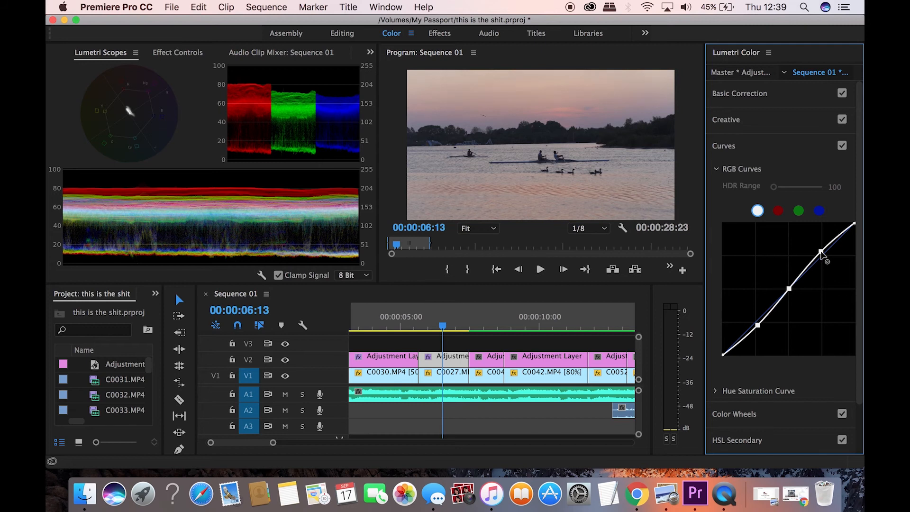
- Set the Basic Correction contrast to 25 and shadows to 20 for the adjustment layer above C0027.MP4
left_click(788, 156)
left_click(787, 99)
left_click_drag(798, 254, 804, 255)
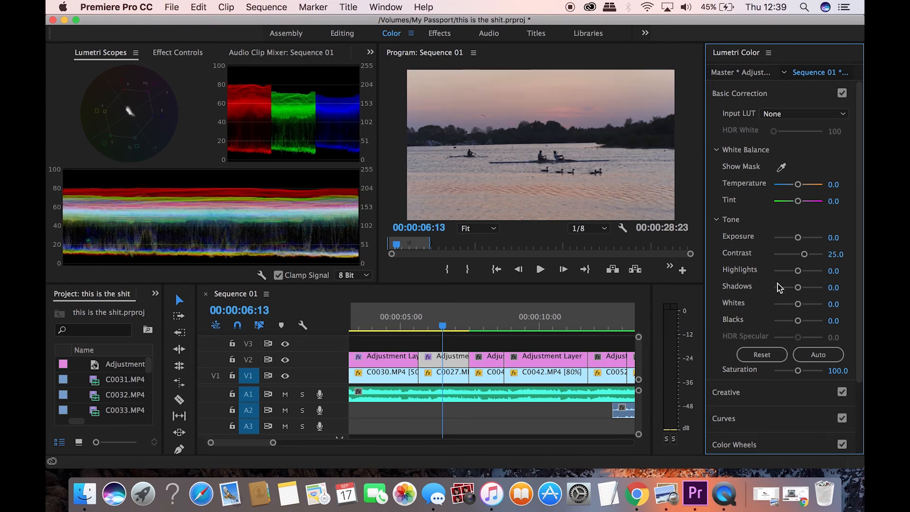
left_click(834, 288)
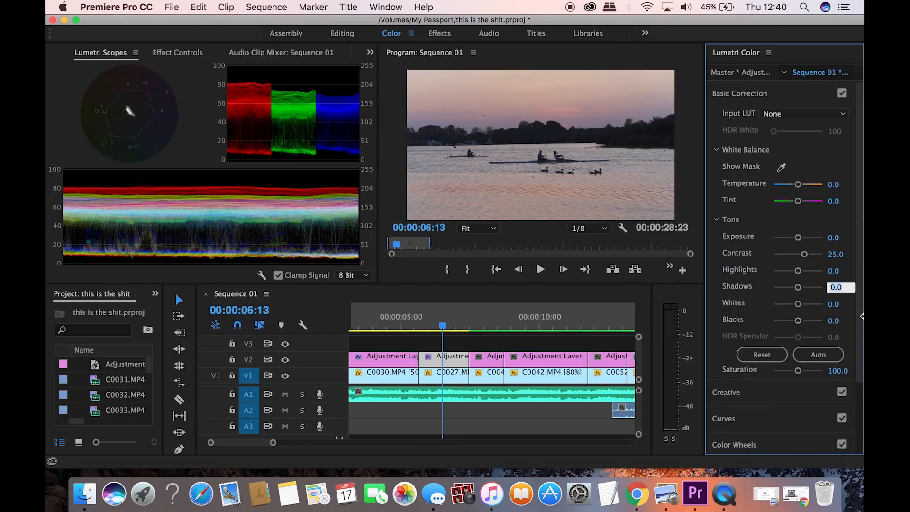
type("20")
key("Return")
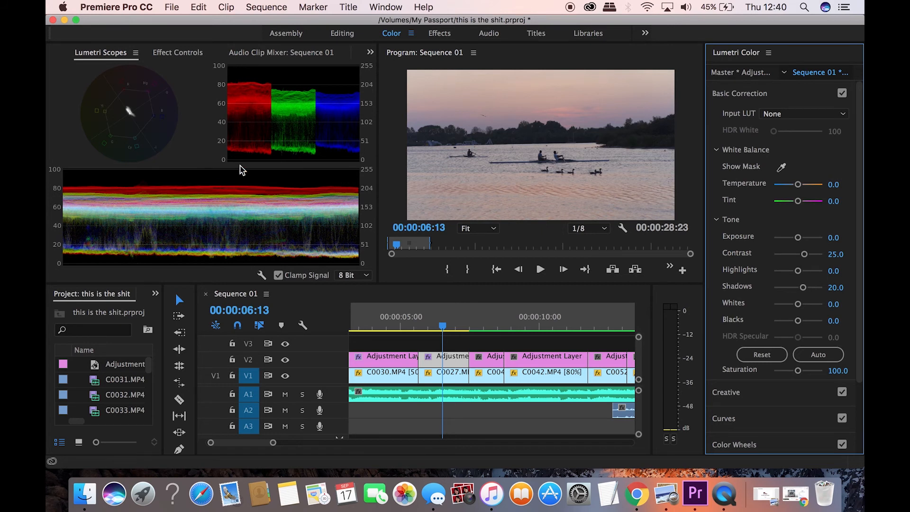
- Try raising the whites of the rowing shot to about 28.9 and reset them to 0
left_click_drag(797, 305, 805, 305)
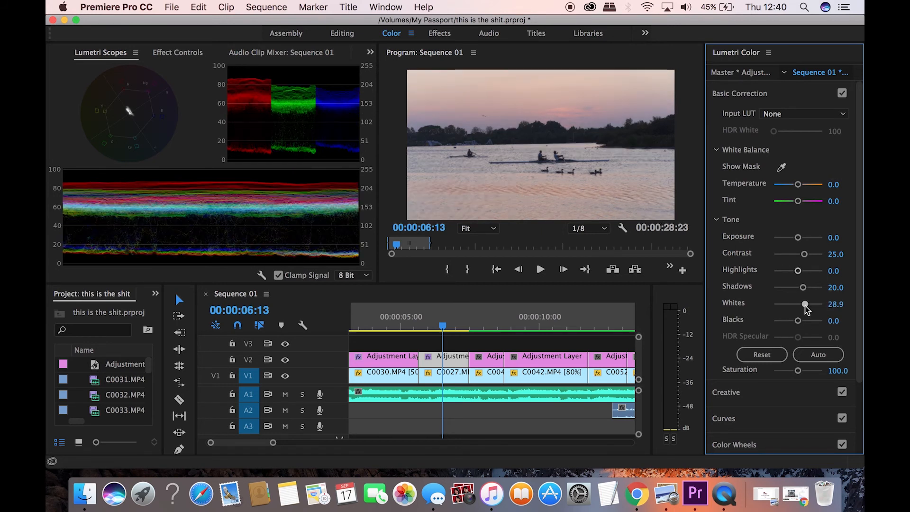
left_click_drag(806, 306, 795, 308)
double_click(797, 304)
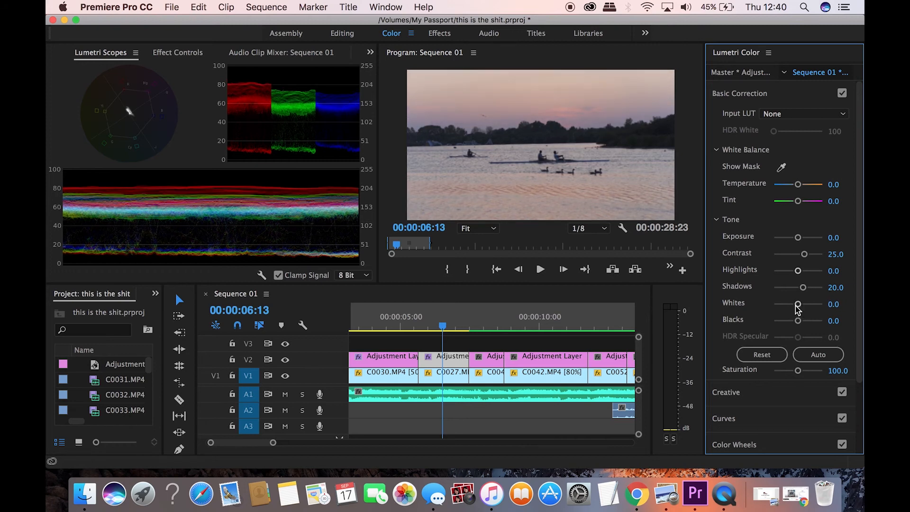
- Set the whites to 20 and the blacks to -15 in the Basic Correction of the rowing shot's adjustment layer
left_click(834, 304)
type("20")
left_click(836, 321)
key("Return")
left_click(841, 320)
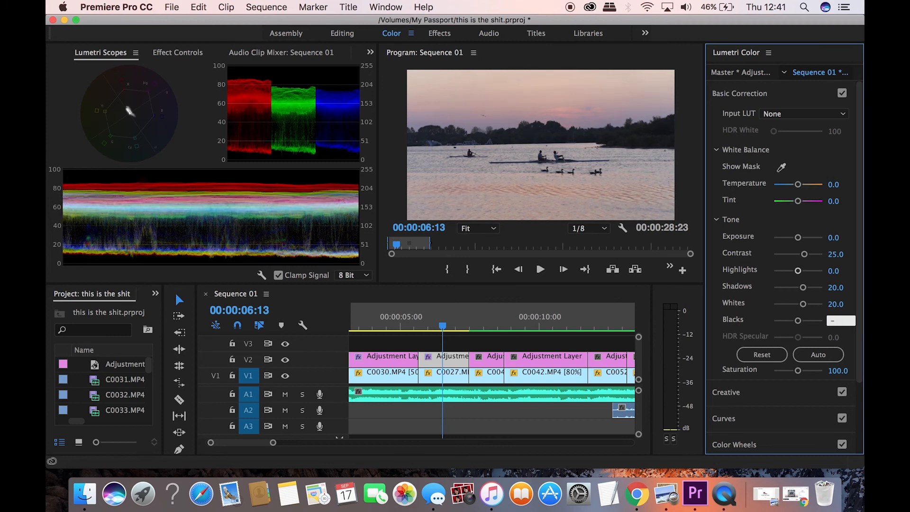
key("Return")
- Try a stronger magenta tint on the rowing shot, then set the tint to 5
left_click_drag(798, 201, 800, 204)
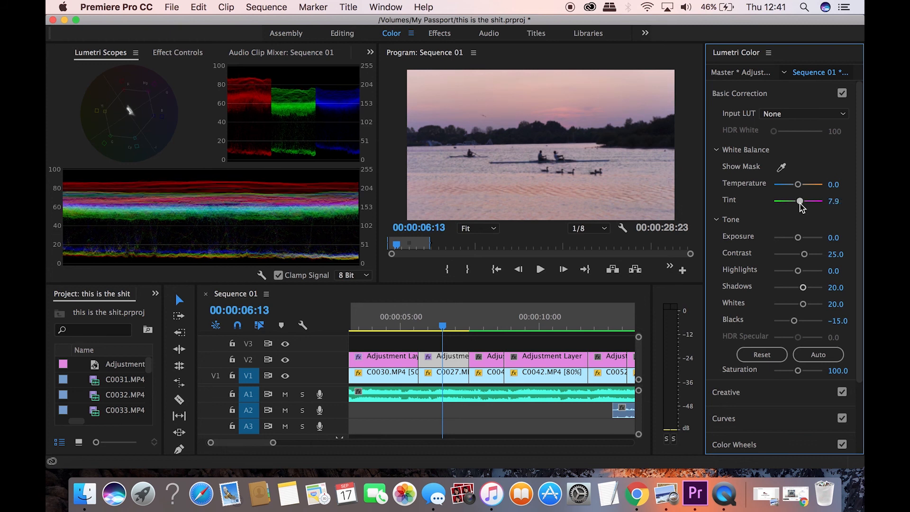
double_click(837, 200)
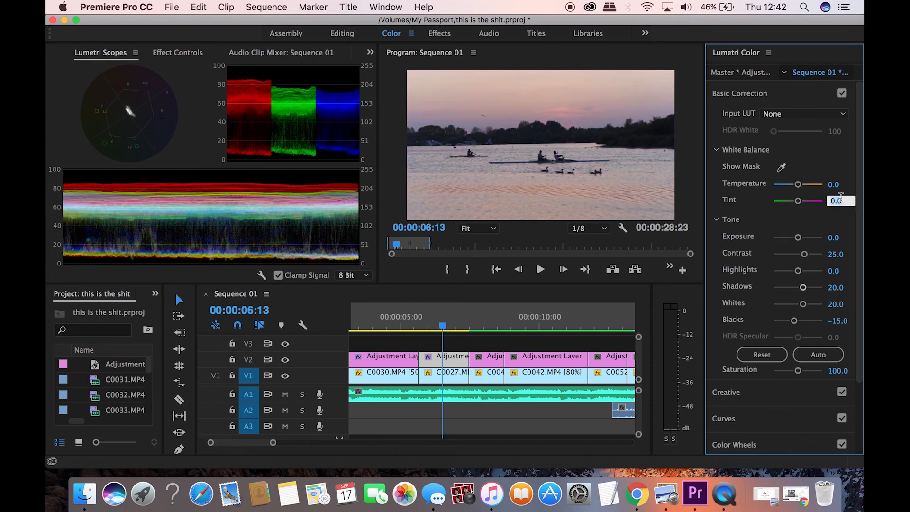
type("5")
key("Return")
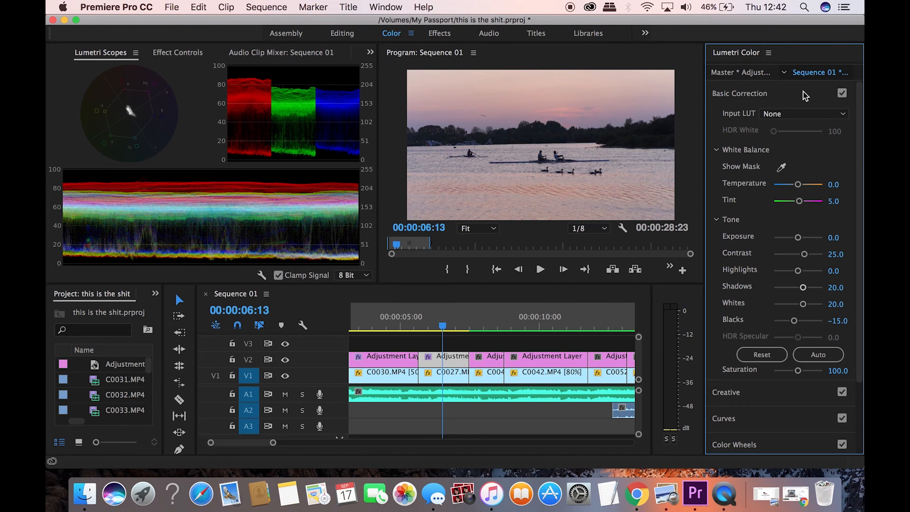
- Load the TC - INDIANAPOLIS_40.cube LUT as the rowing shot's creative Look and lower its intensity to about 44.7
left_click(806, 99)
left_click(780, 121)
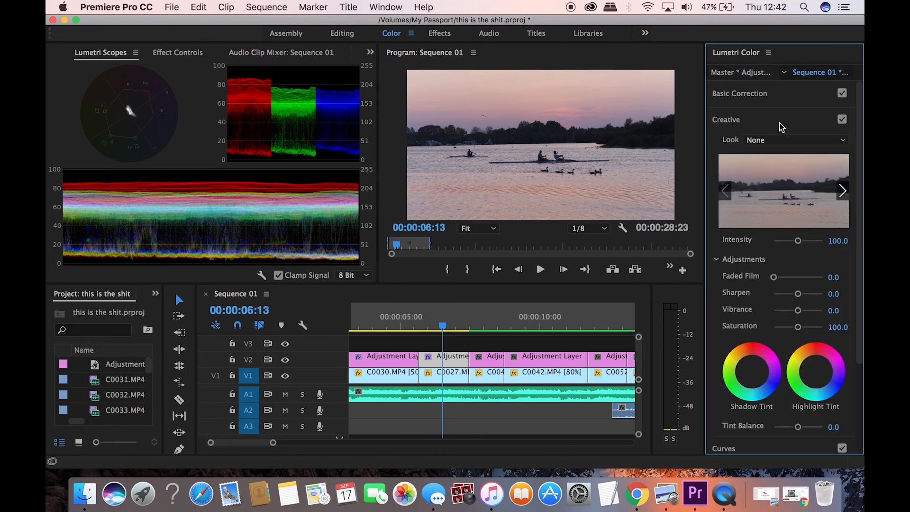
left_click(778, 142)
left_click(722, 177)
scroll(437, 209, "up", 4)
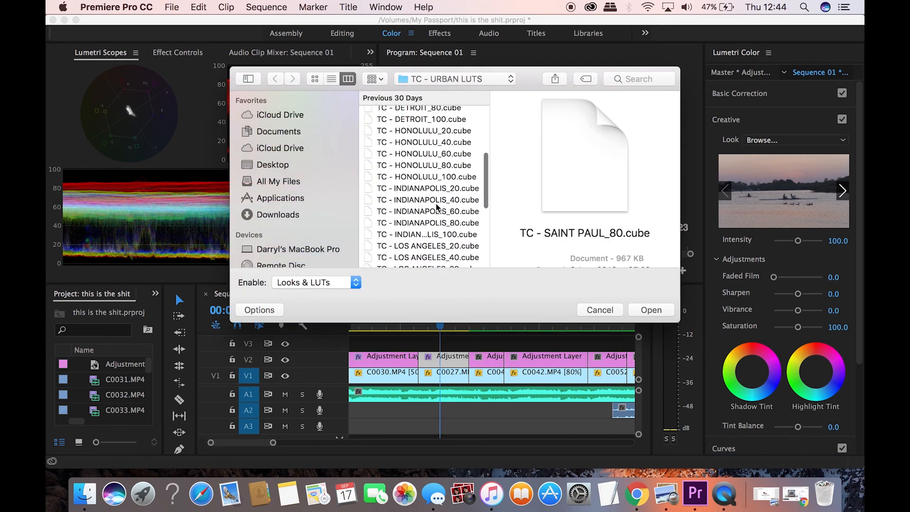
left_click(437, 198)
left_click(651, 310)
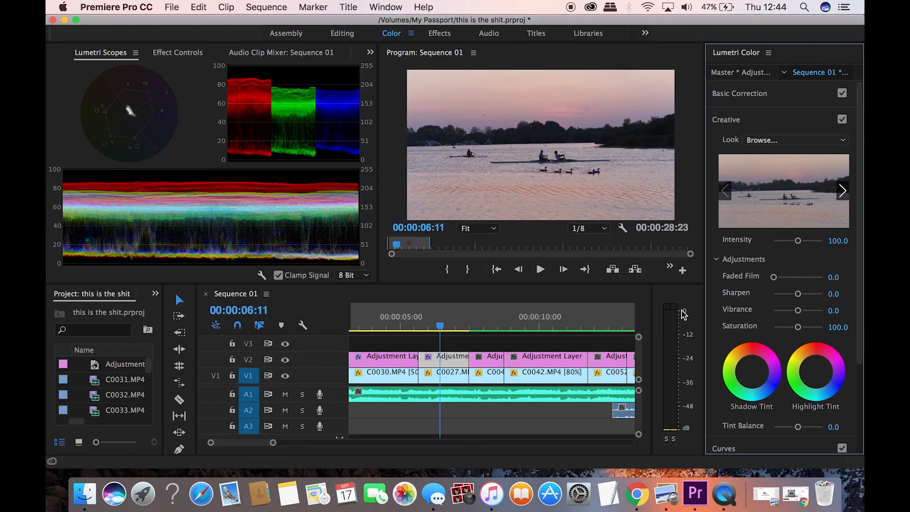
left_click_drag(797, 240, 787, 244)
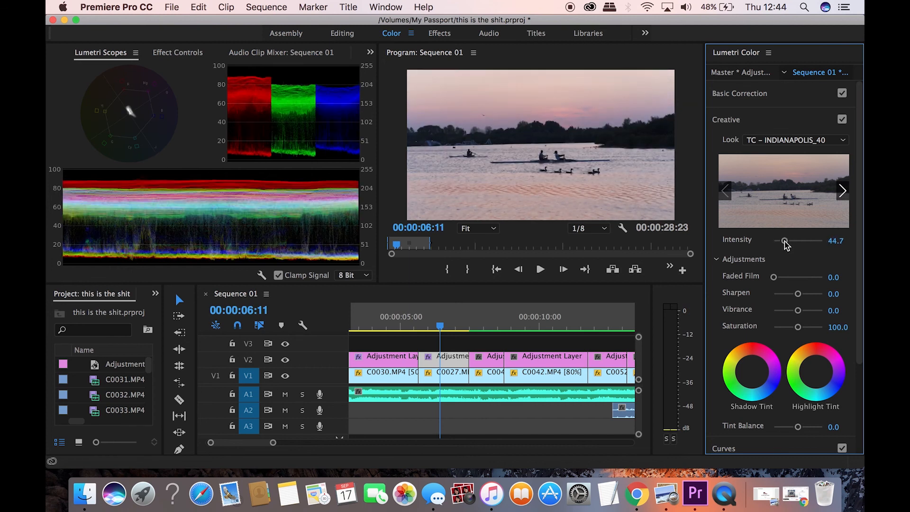